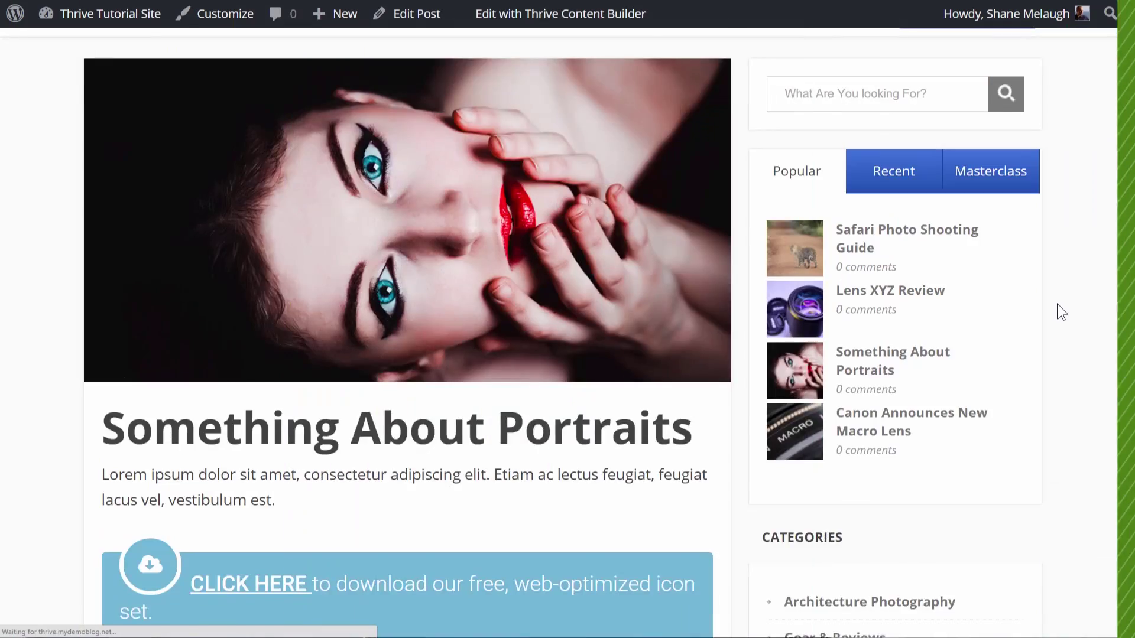
Step: Scroll the Something About Portraits post to the CLICK HERE box and open its opt-in popup
scroll(1056, 305, down, 5)
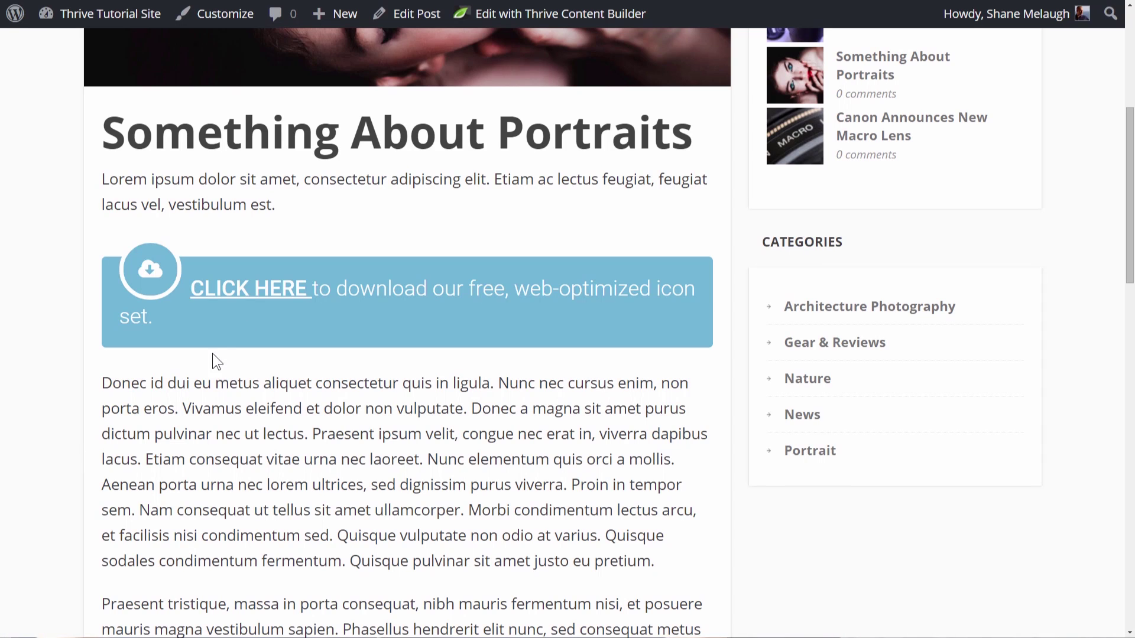
click(261, 297)
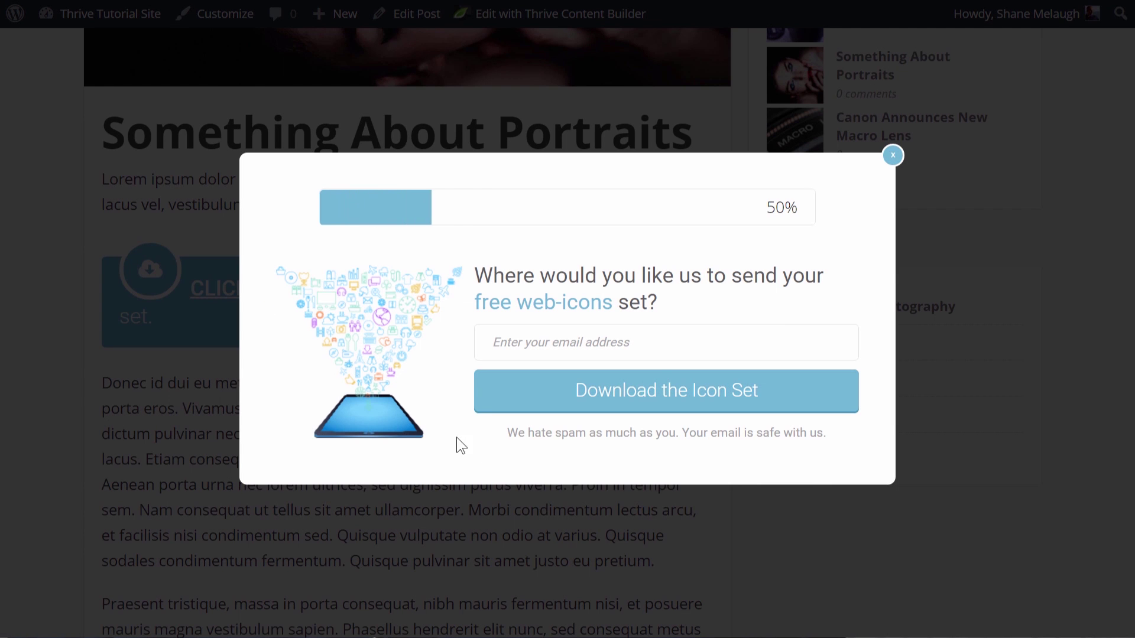
Step: Put the cursor in the icon-set popup's email address field
click(767, 347)
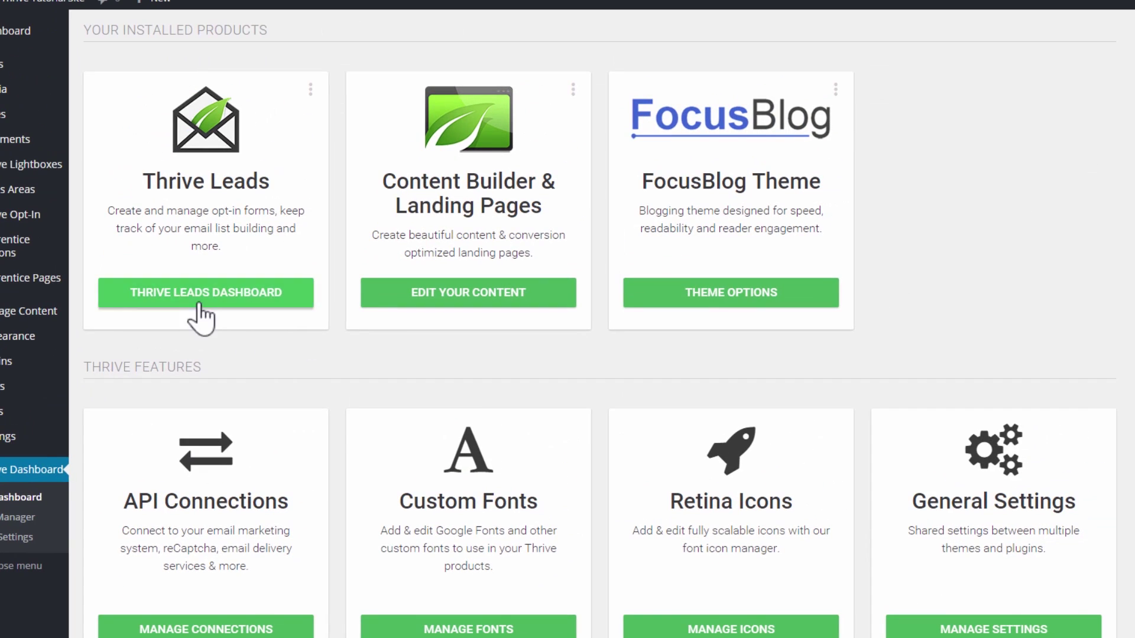
Step: From the Thrive Leads dashboard, add lead shortcode 'Content Upgrade Demo' and open it for editing
click(384, 91)
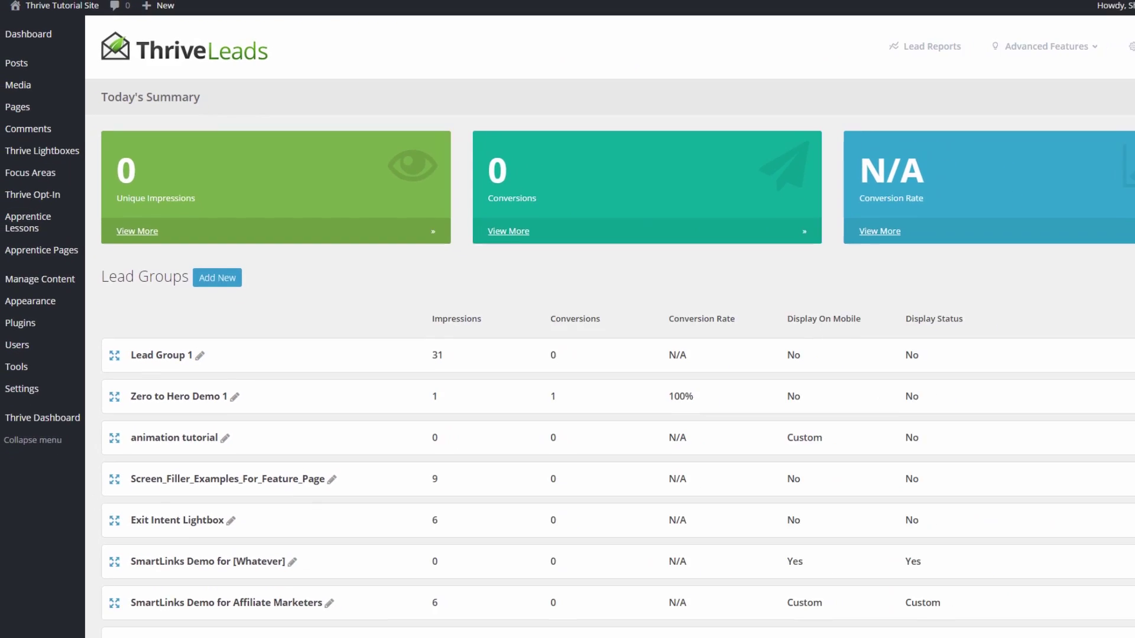
scroll(1130, 316, down, 3)
scroll(1130, 317, down, 10)
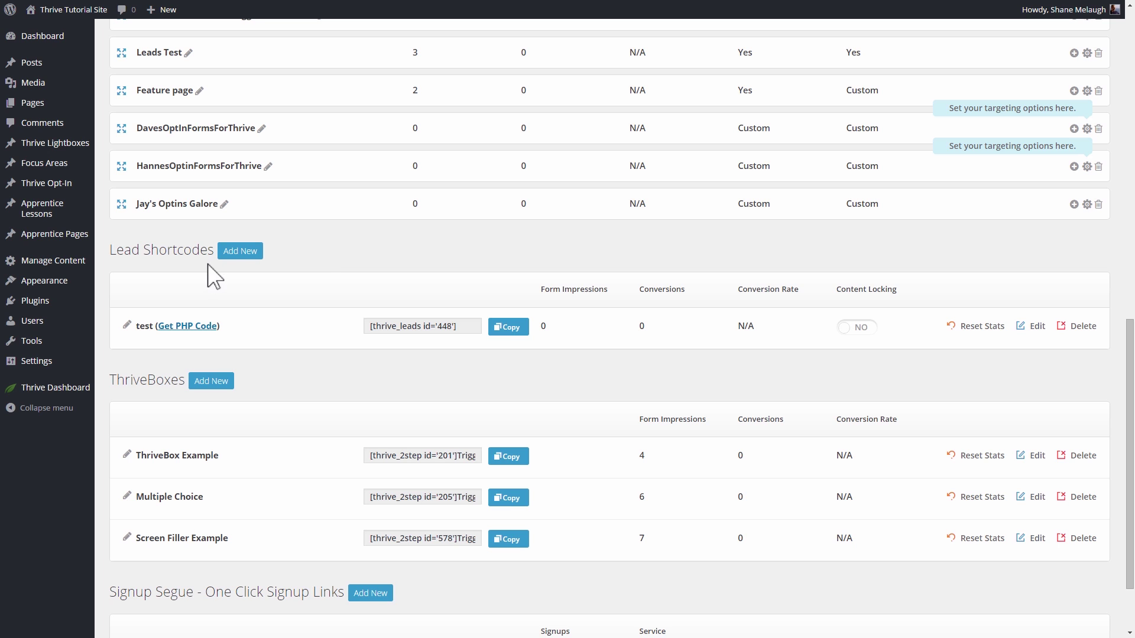
click(237, 252)
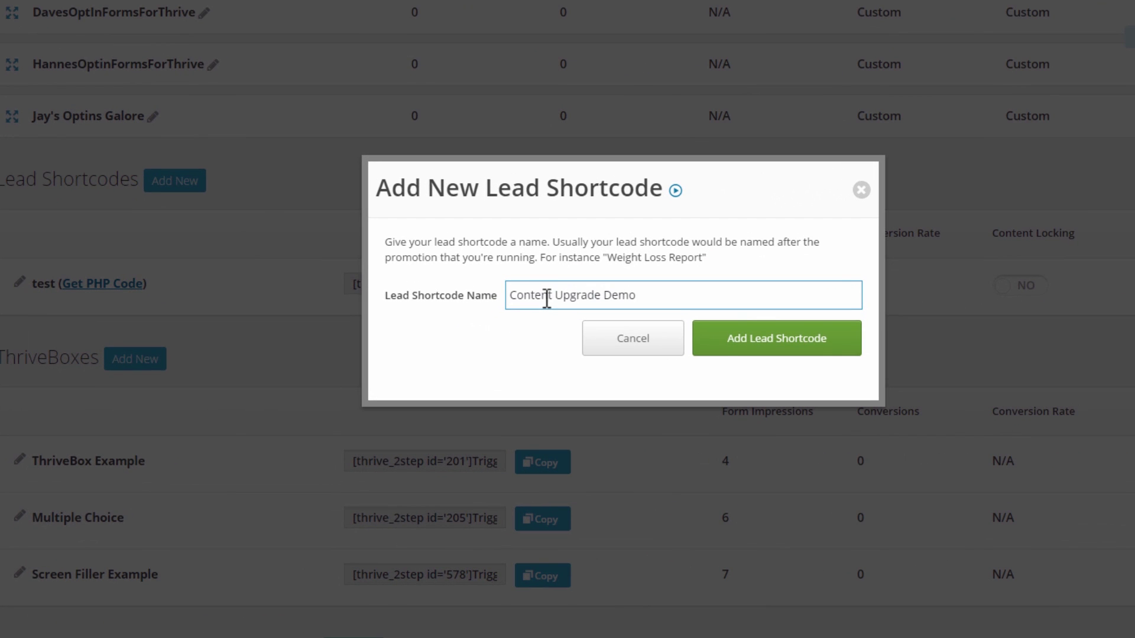
click(727, 347)
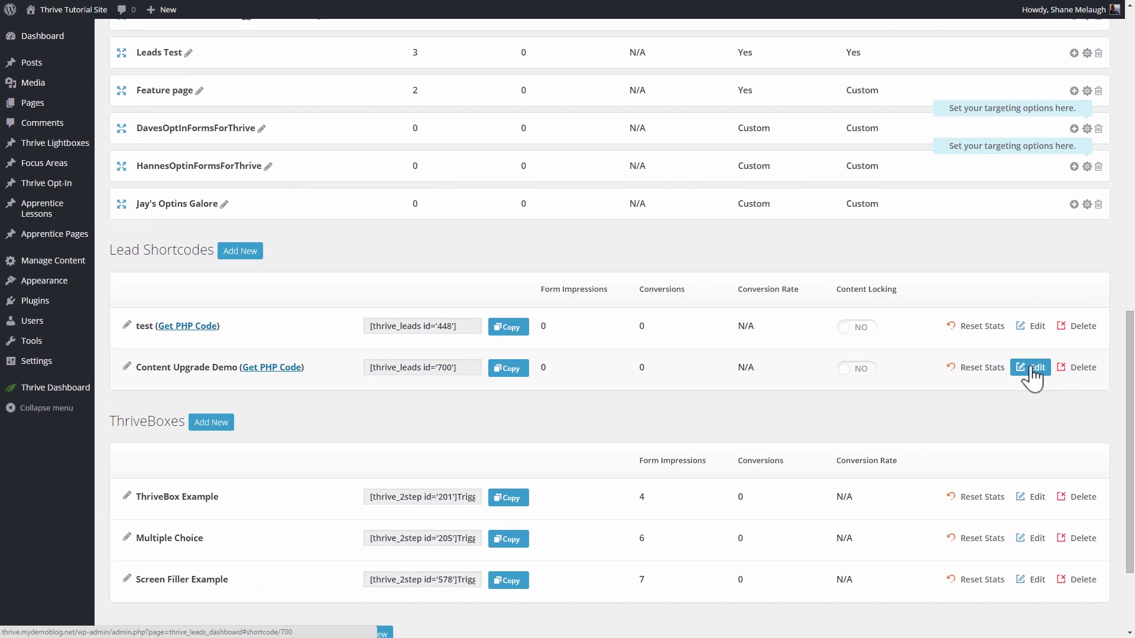
click(1031, 369)
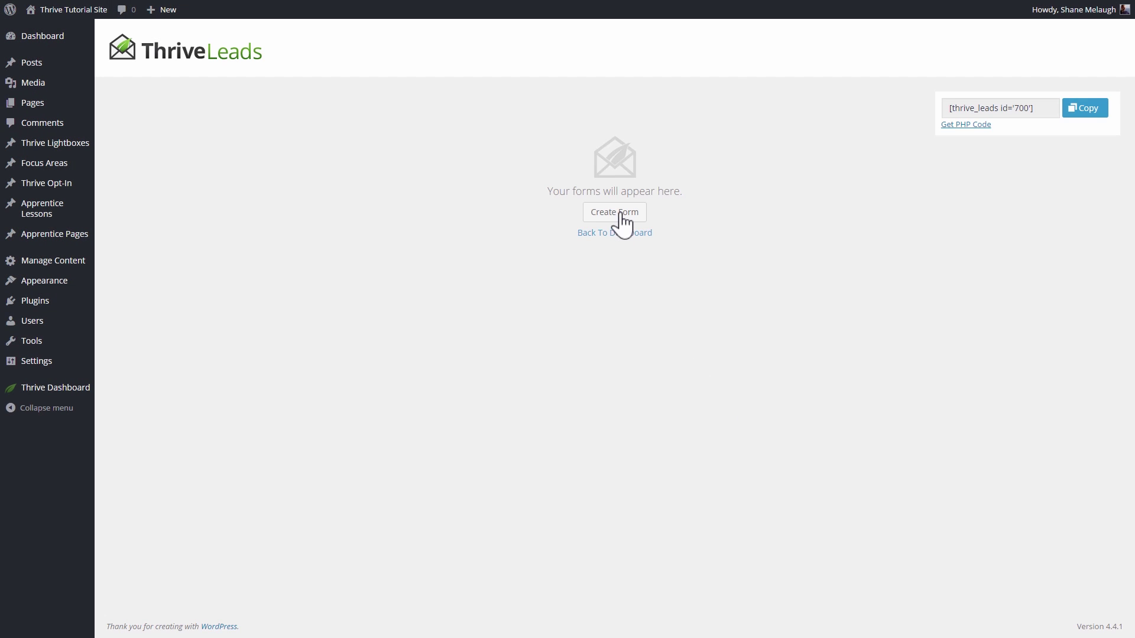
Step: Create form '1' under Content Upgrade Demo and open its design editor
click(620, 215)
text(1)
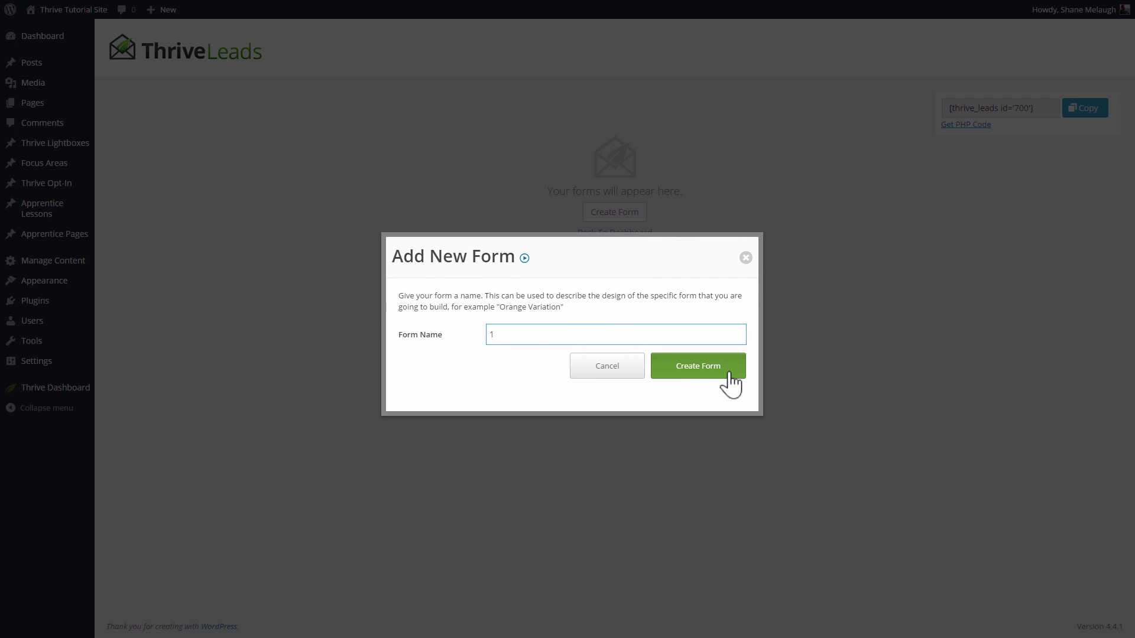
click(726, 373)
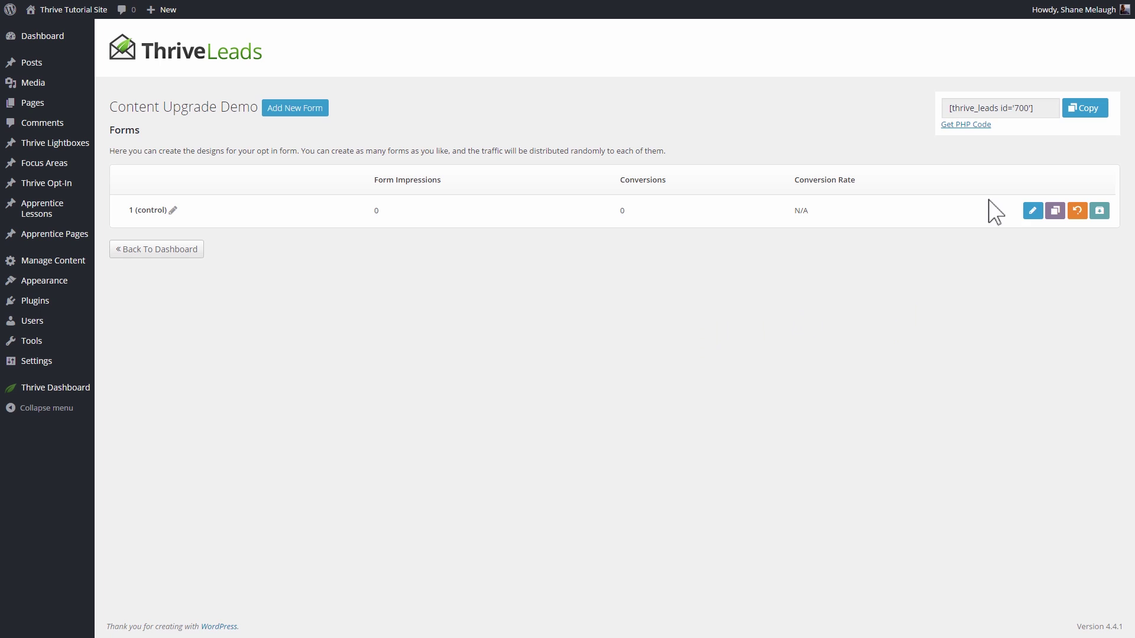
click(1033, 212)
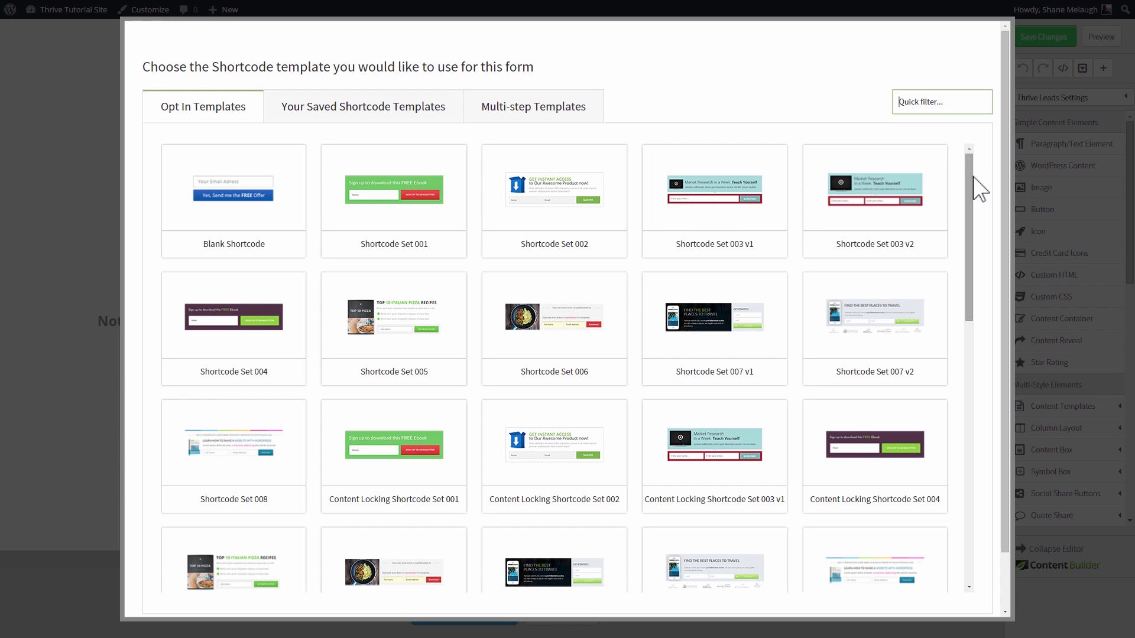
Step: Apply the Multi-step template 'Shortcode multi-step set 054' to form 1
click(502, 113)
drag(965, 236, 981, 308)
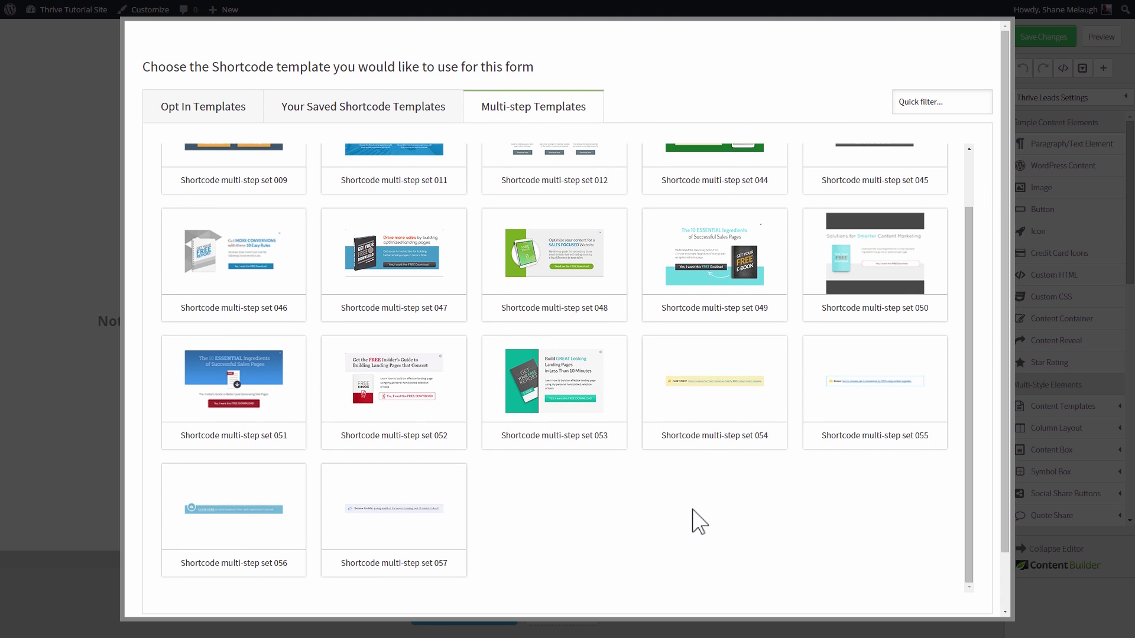
click(682, 368)
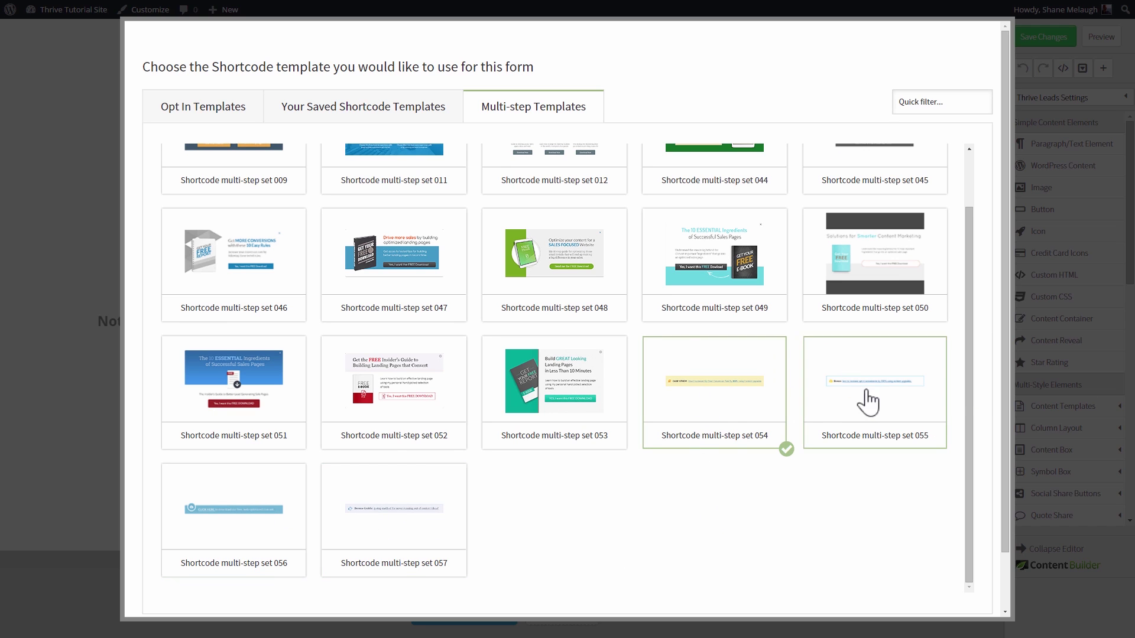
drag(1005, 407, 1005, 469)
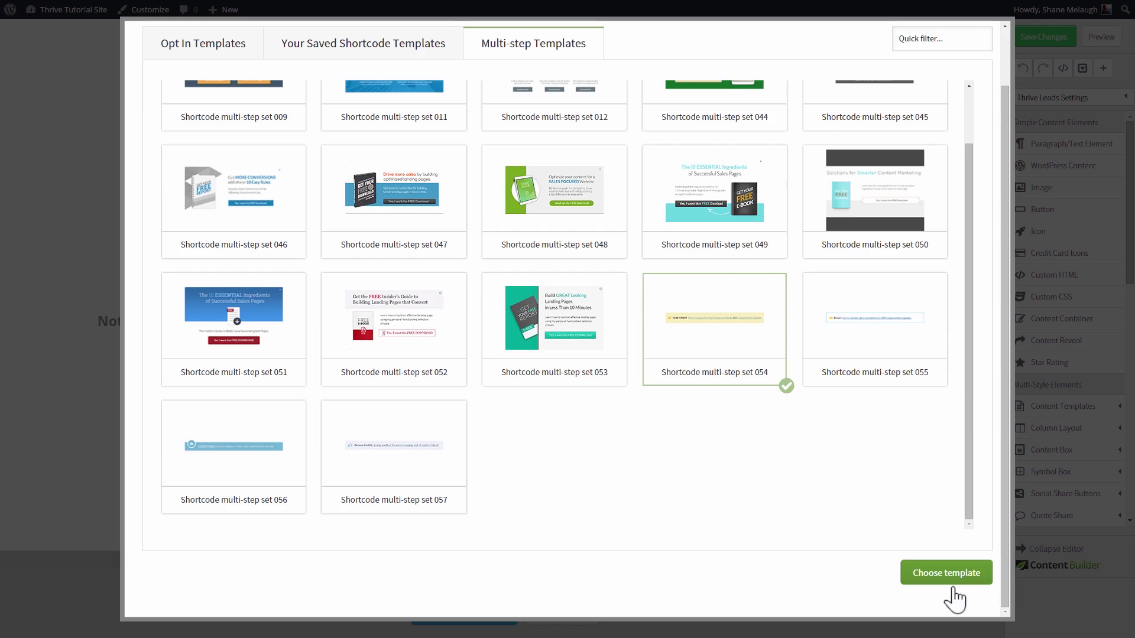
click(944, 581)
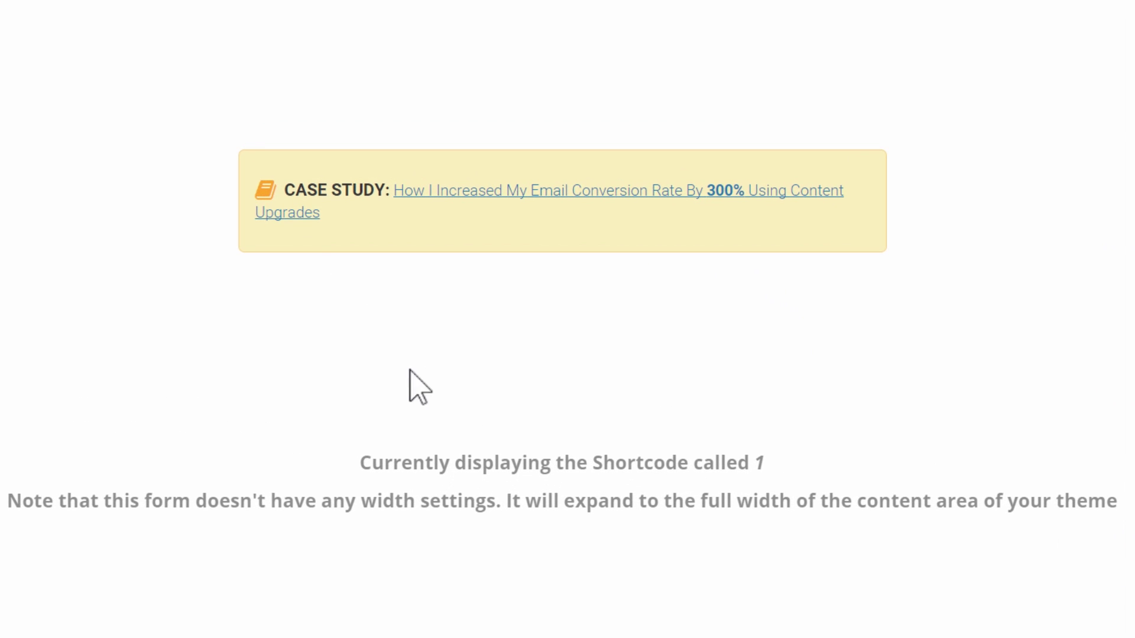
click(355, 194)
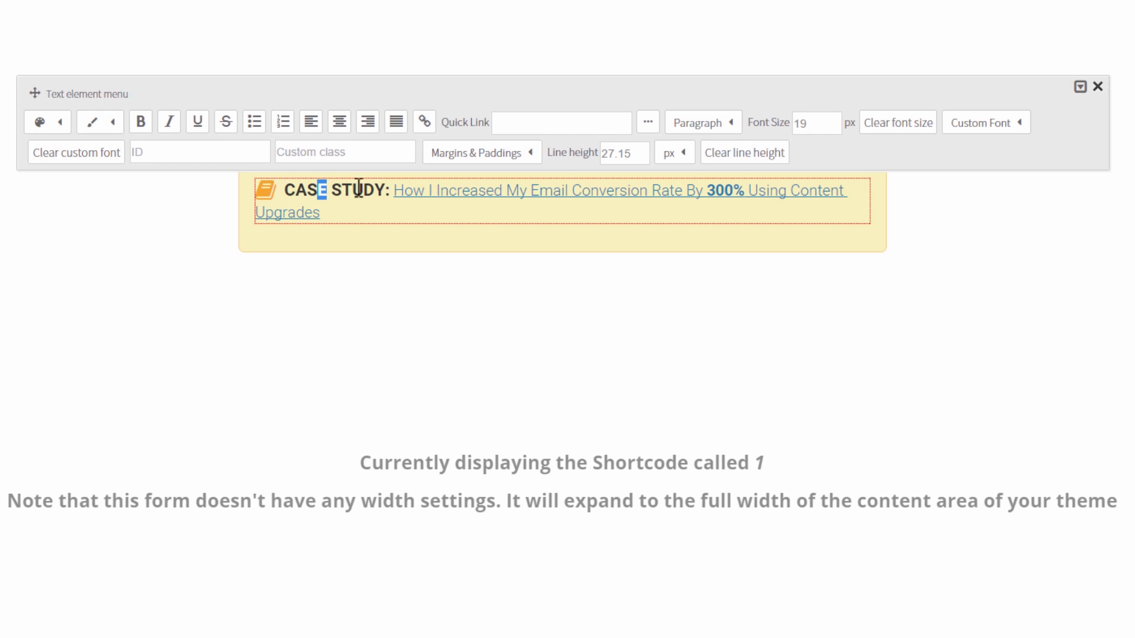
drag(358, 189, 378, 188)
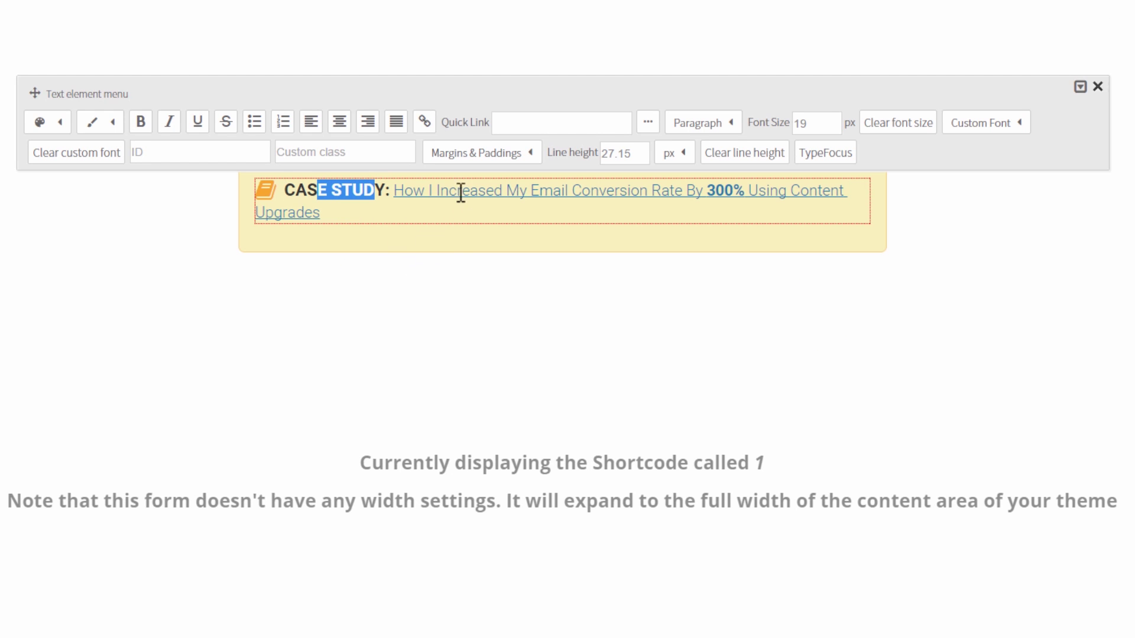
drag(461, 193, 658, 188)
click(538, 266)
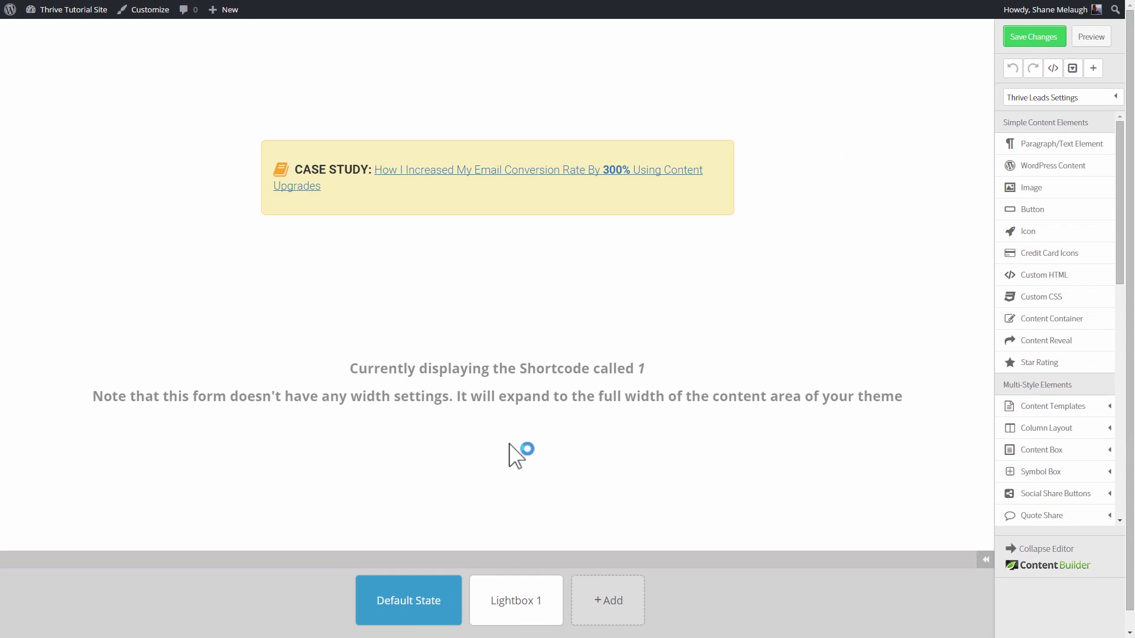
click(514, 600)
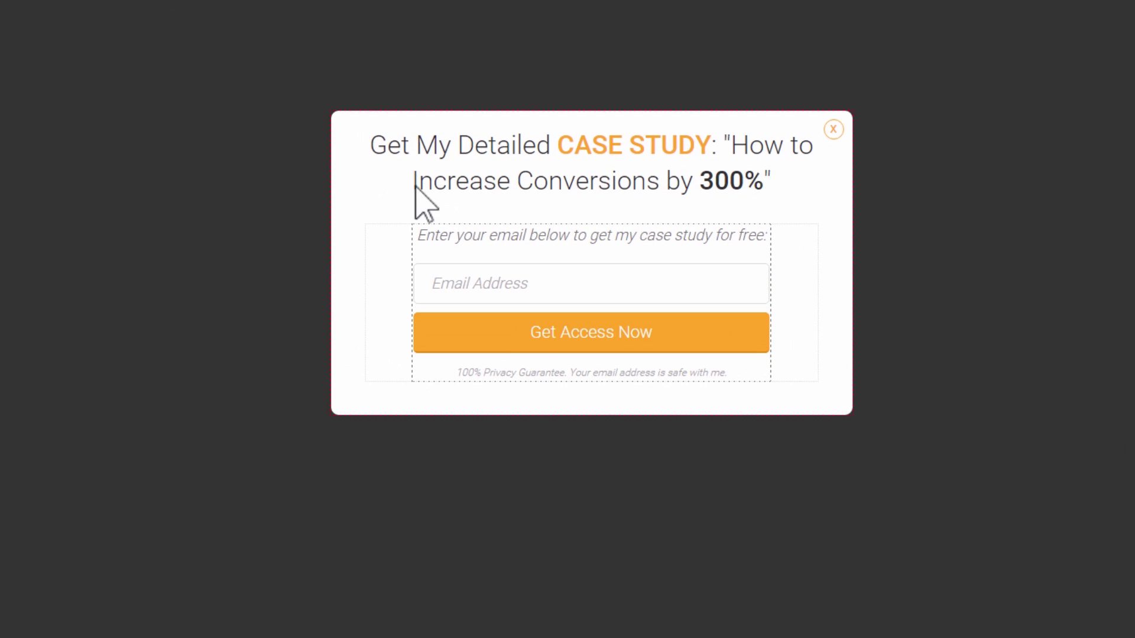
Step: Check the lightbox's case-study heading and opt-in form settings, then save the form design
click(432, 145)
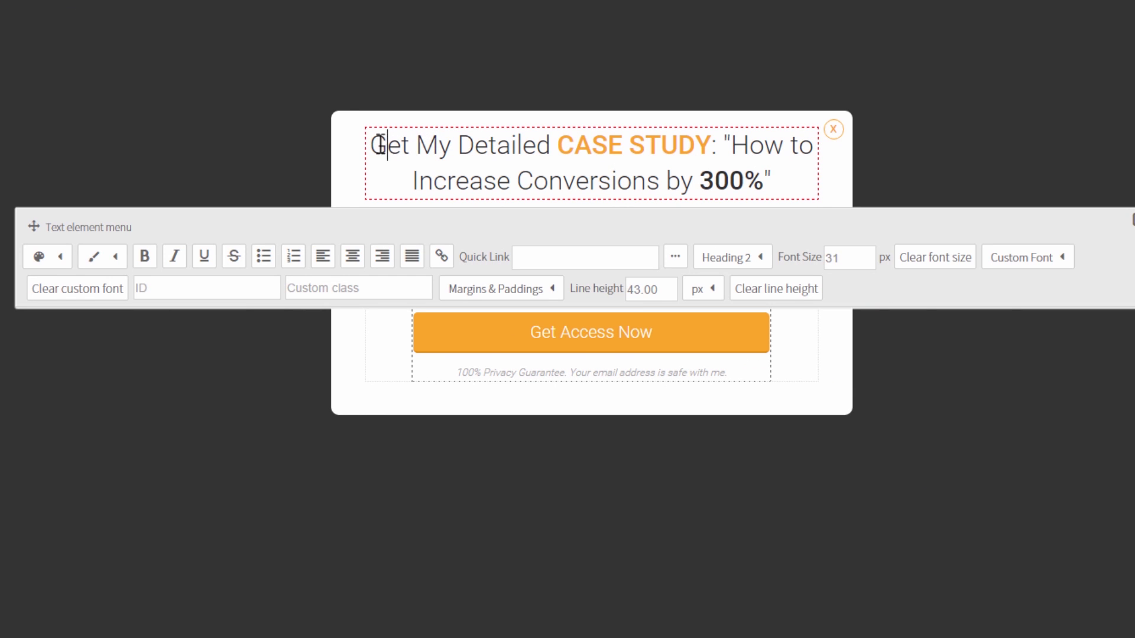
drag(380, 144, 754, 161)
click(789, 180)
click(835, 354)
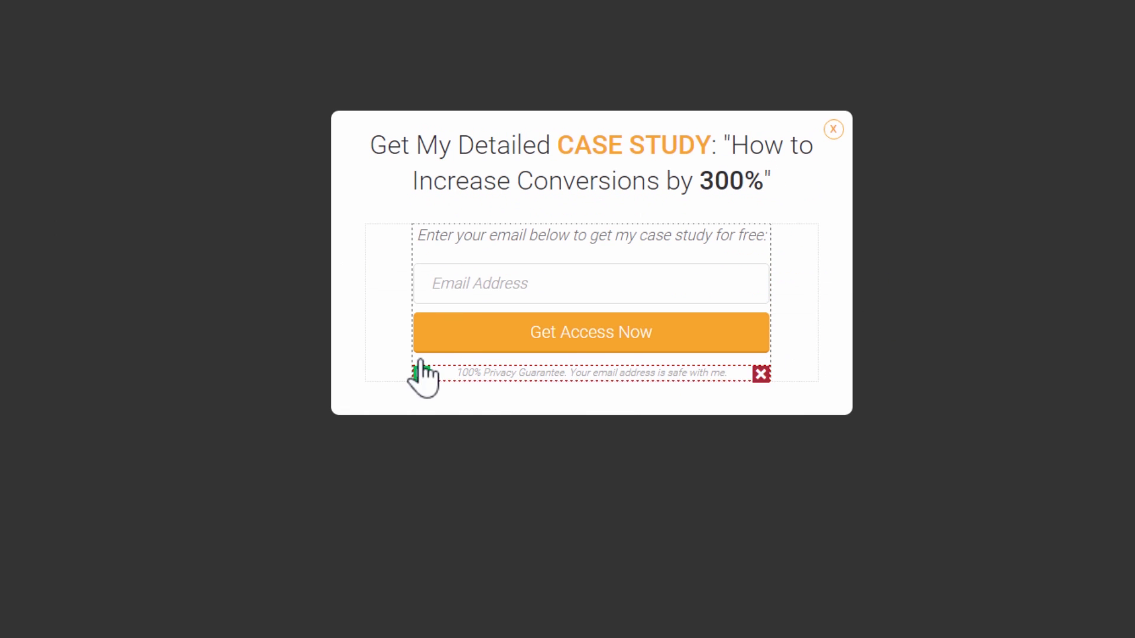
click(534, 283)
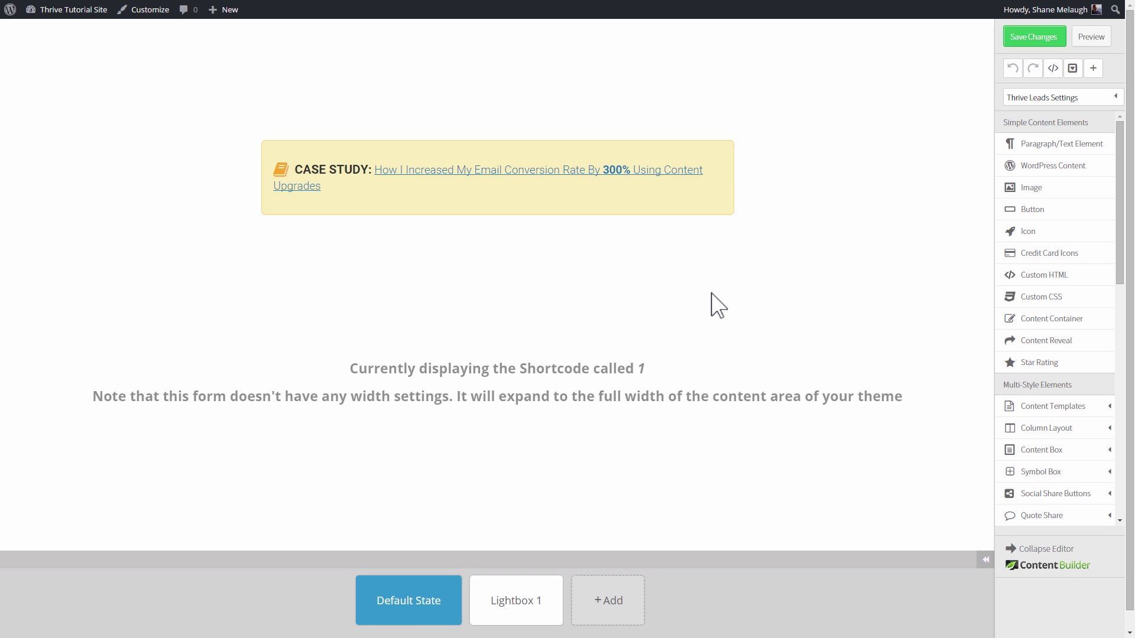
click(1046, 41)
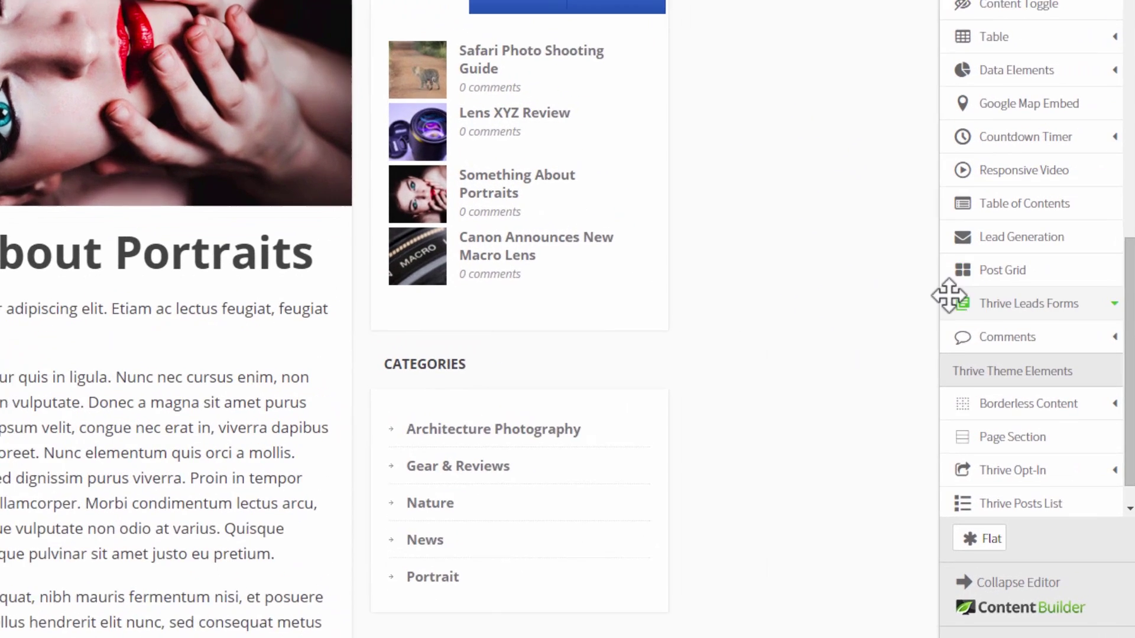
Step: Drag a test Thrive Leads form into the post, then leave the Content Builder
click(1082, 303)
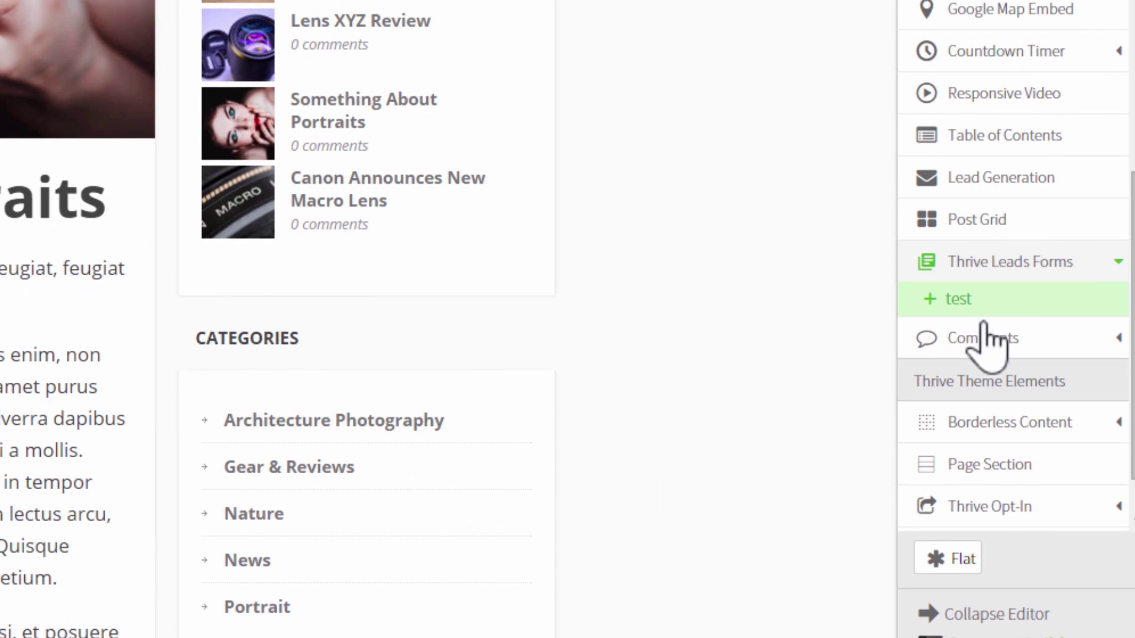
drag(958, 299, 988, 291)
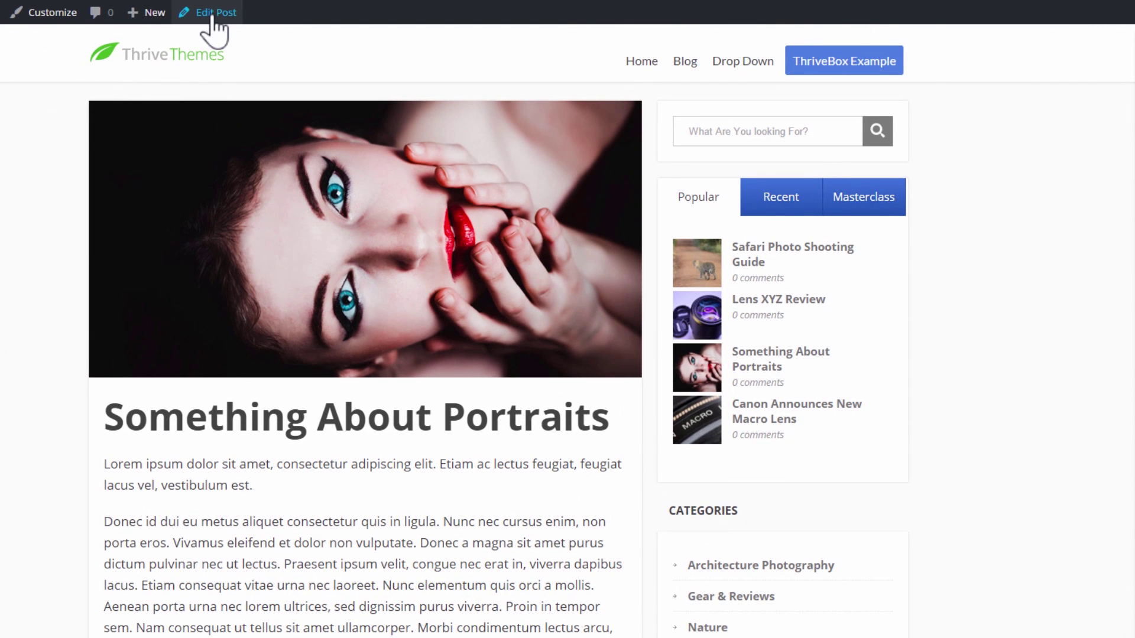
click(214, 13)
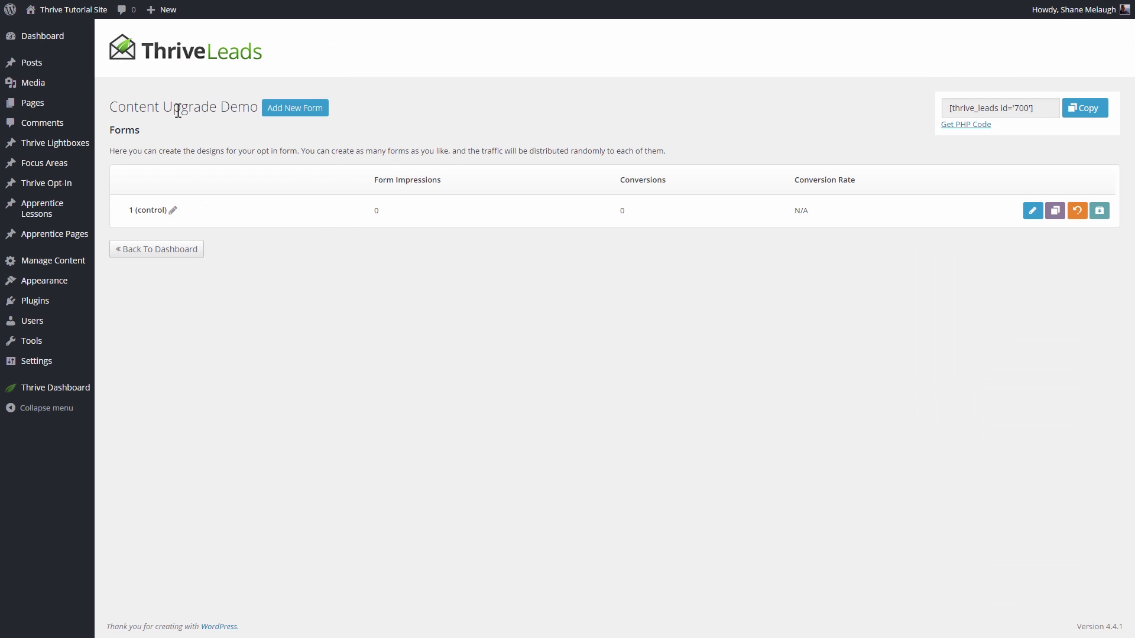
Step: Paste the [thrive_leads id='700'] shortcode on a new line after the first paragraph and preview
click(1002, 109)
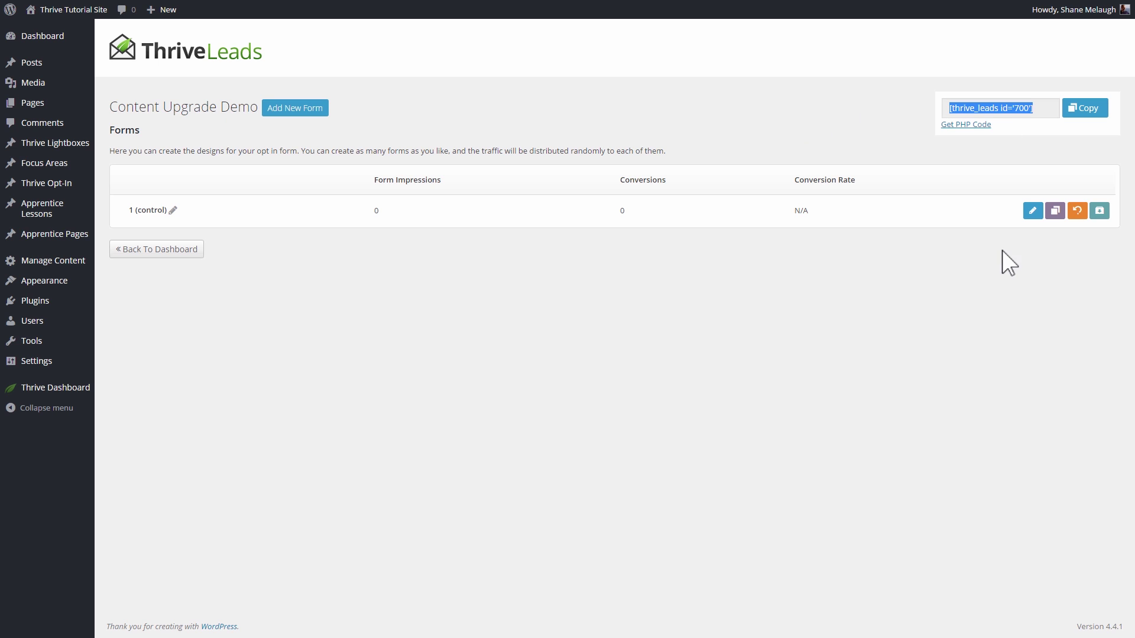
click(1082, 117)
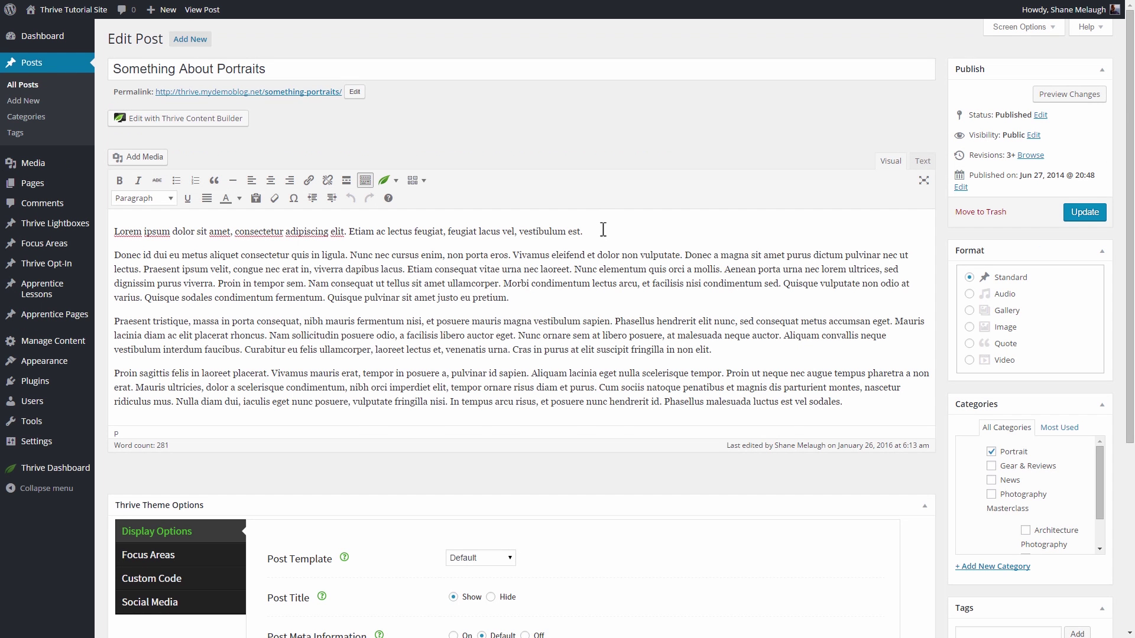
click(603, 229)
key(Return)
key(ctrl+v)
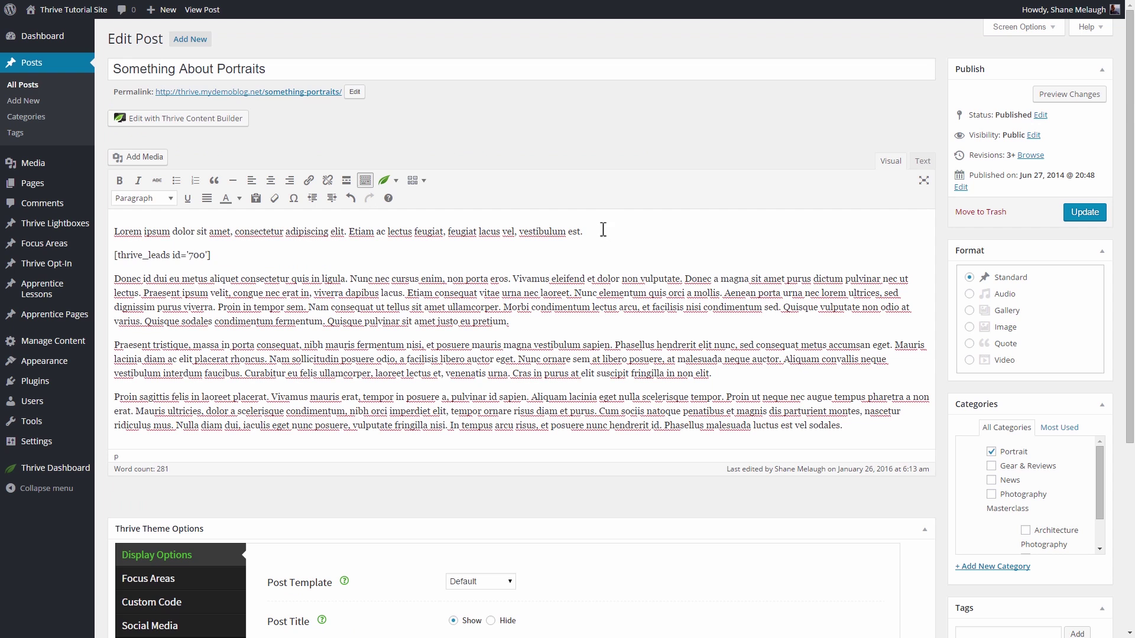
click(1079, 96)
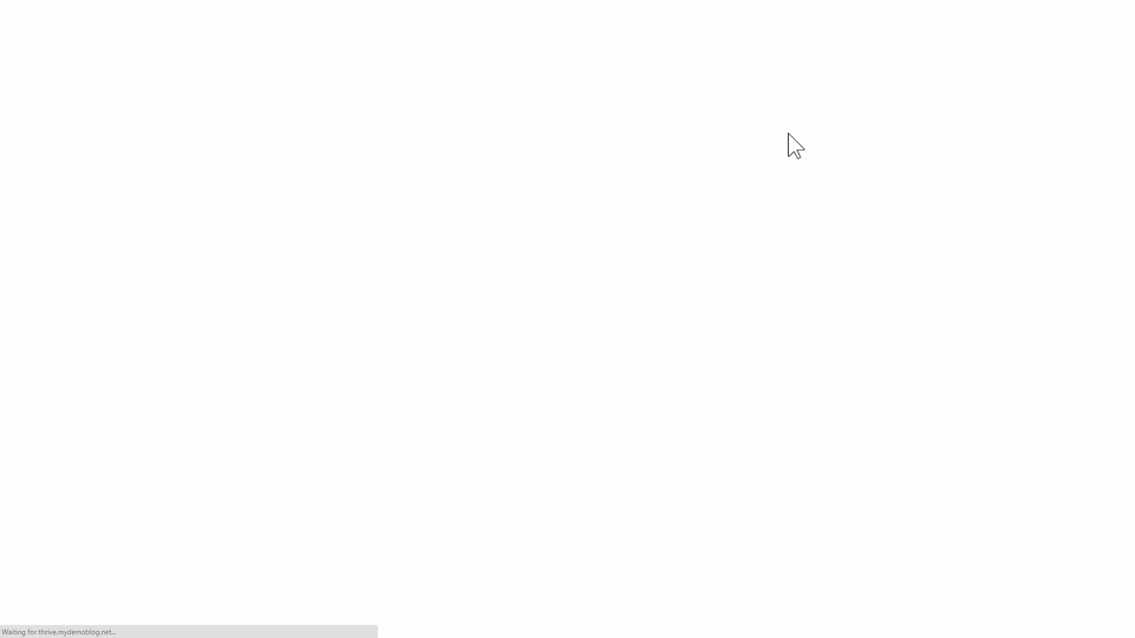
Step: Scroll the preview to the yellow CASE STUDY link and open its email opt-in lightbox
scroll(177, 349, down, 2)
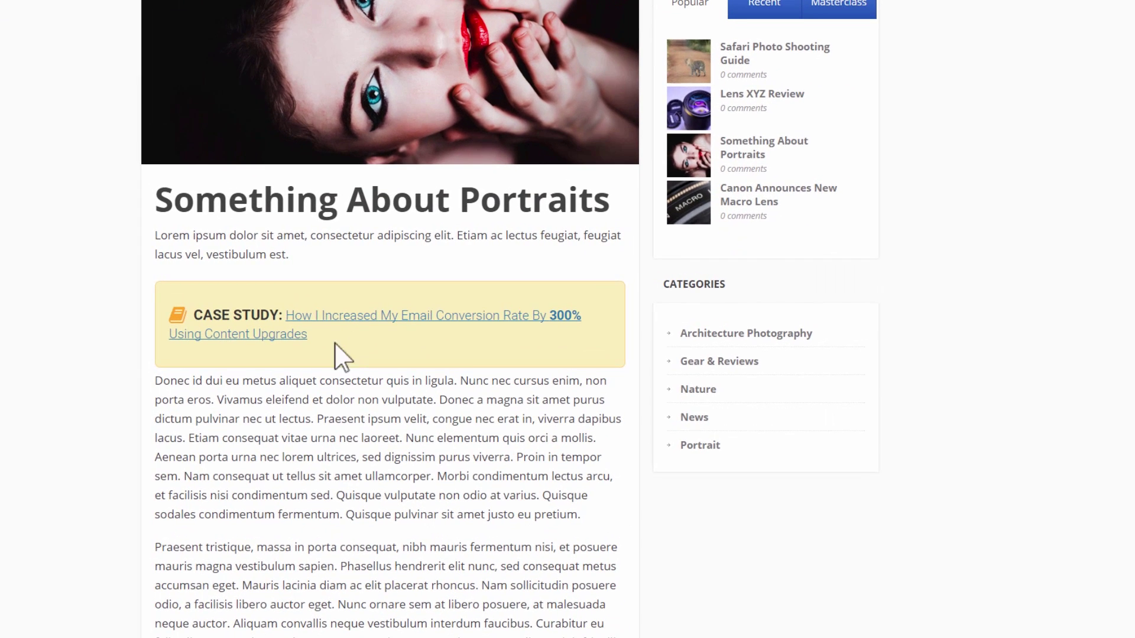
click(332, 322)
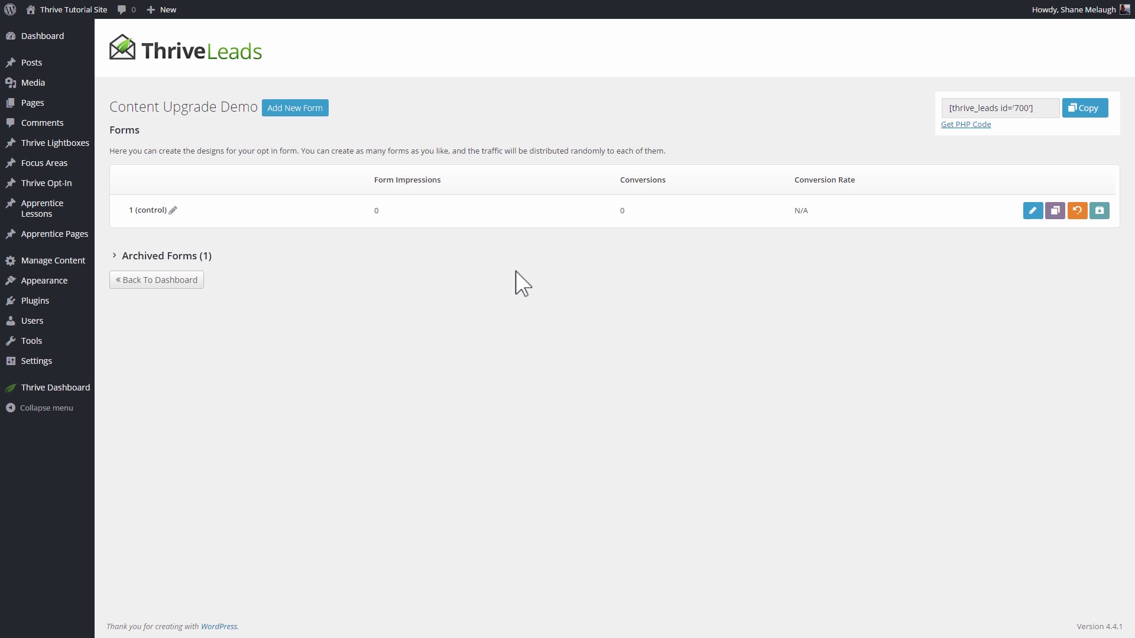
Step: Duplicate form 1 (control) and launch an A/B test between the original and its copy
click(1053, 211)
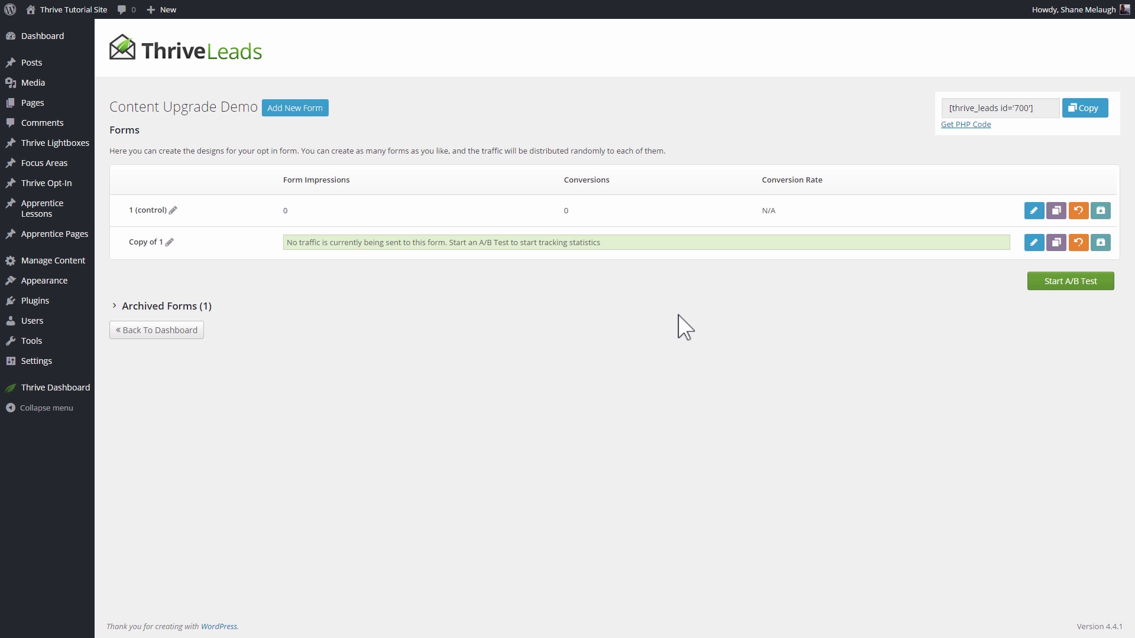
click(1072, 286)
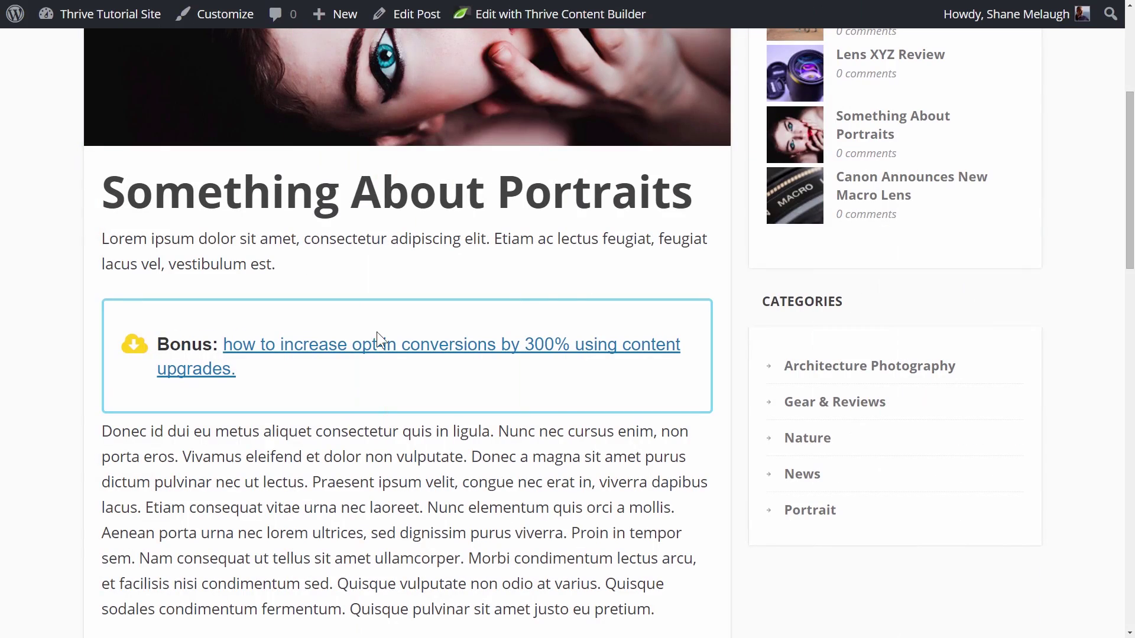
Step: Try the case-study bonus popup's Email field, then open the 'Never Run Out of Ideas' Bonus Guide lightbox
click(307, 346)
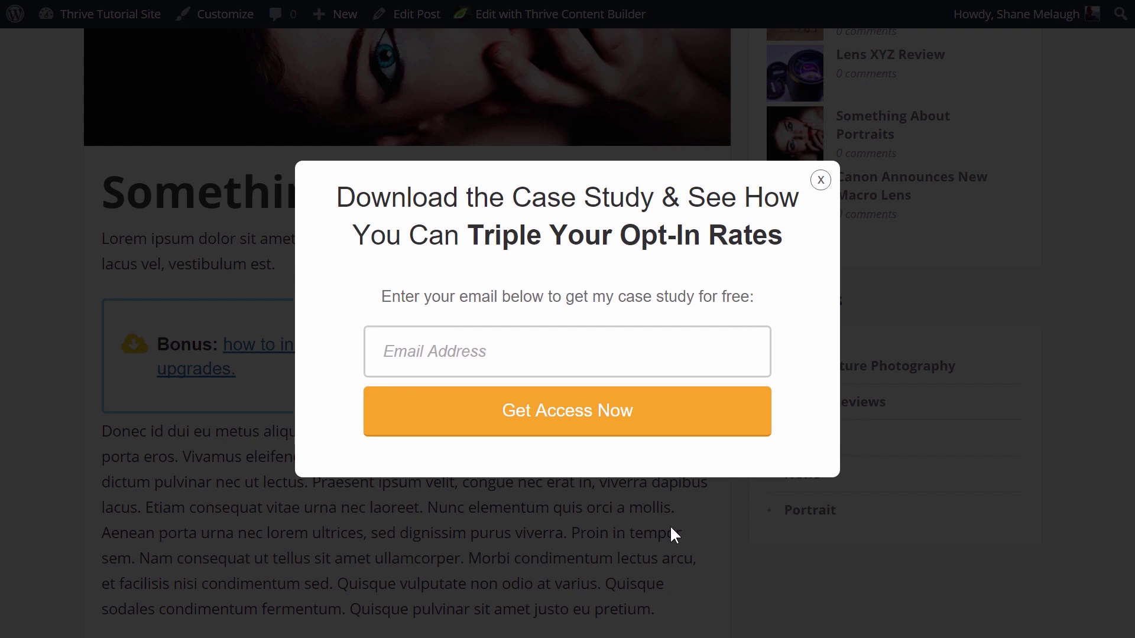
click(676, 359)
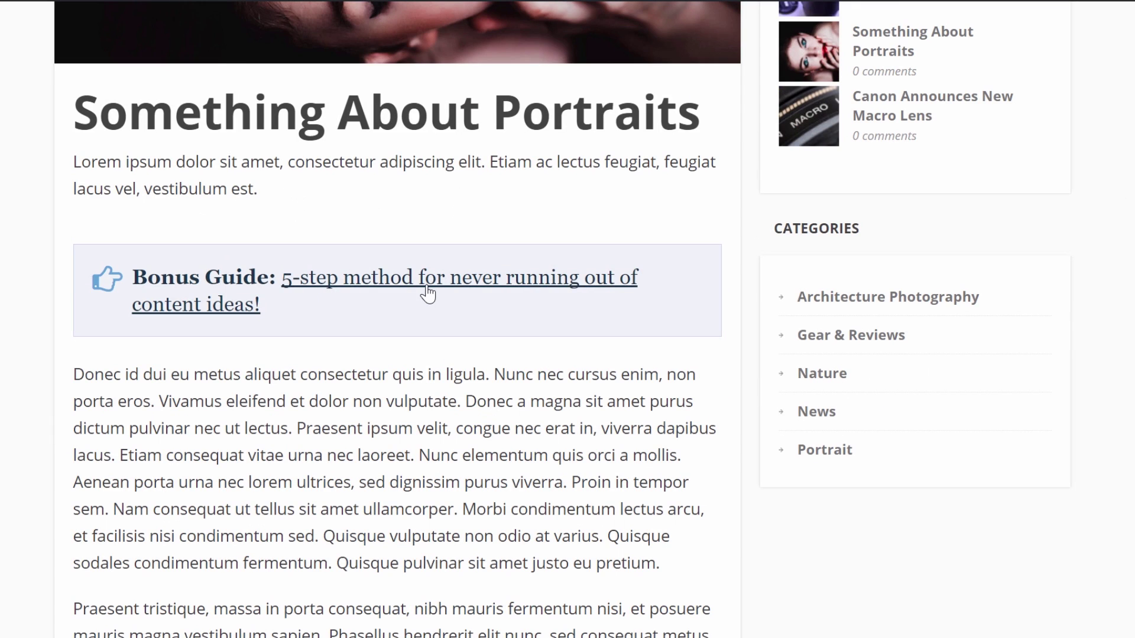
click(427, 288)
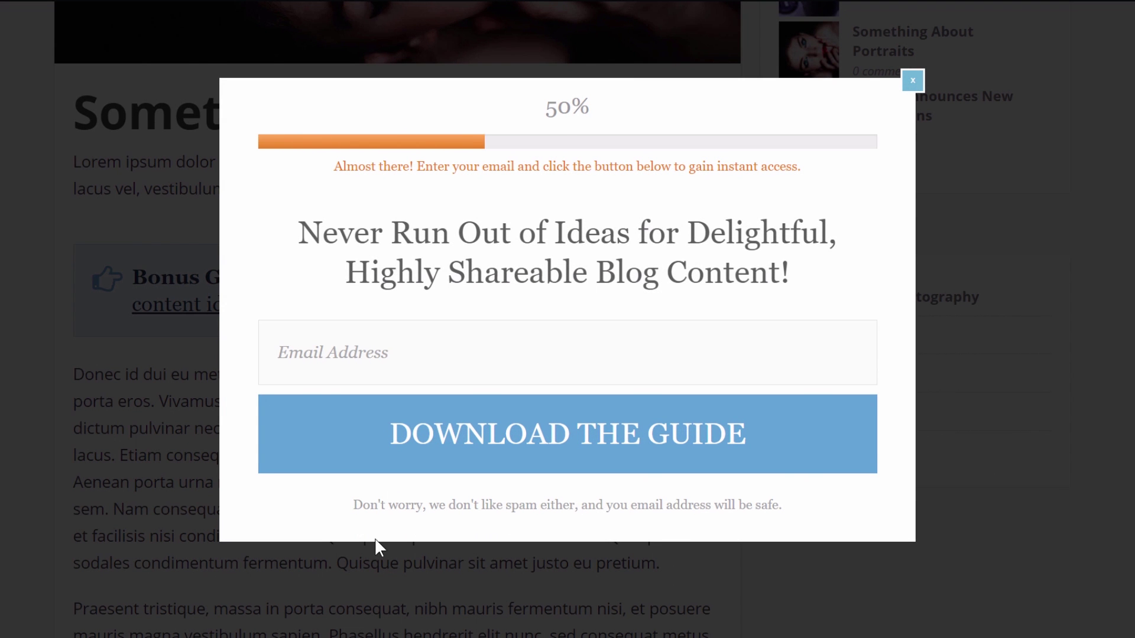